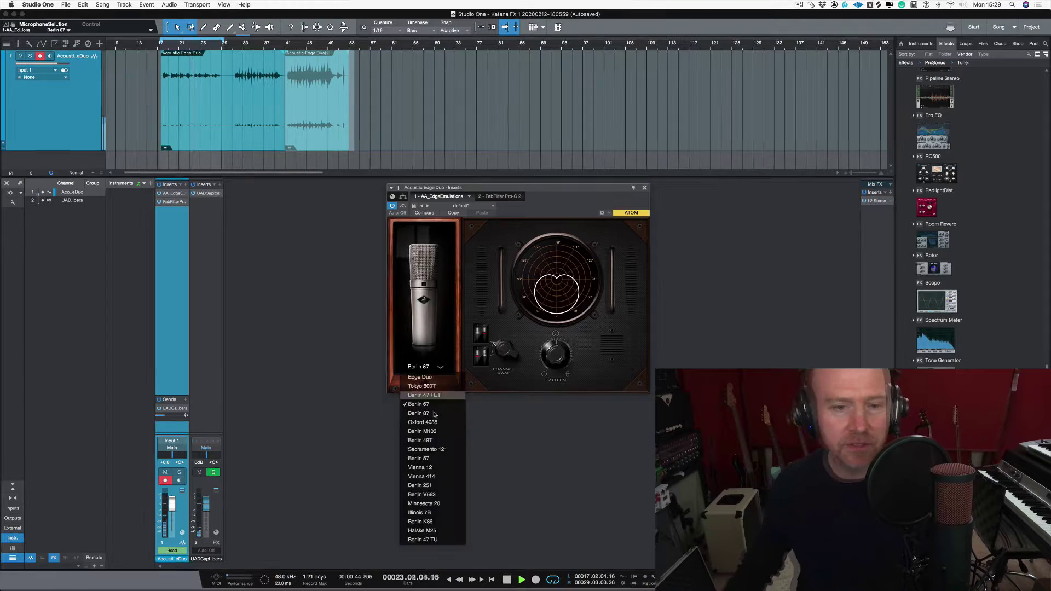
Switch the microphone emulation on the acoustic guitar track to Oxford 4038.
left_click(442, 368)
left_click(441, 368)
left_click(423, 422)
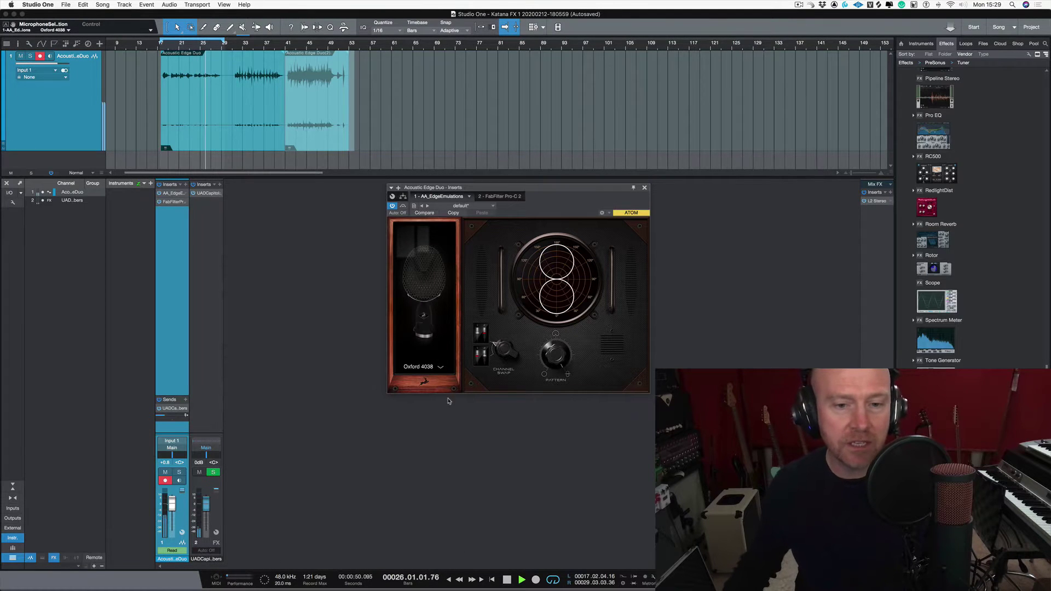
Set the microphone emulation to Edge Duo.
left_click(441, 368)
left_click(441, 377)
left_click(441, 368)
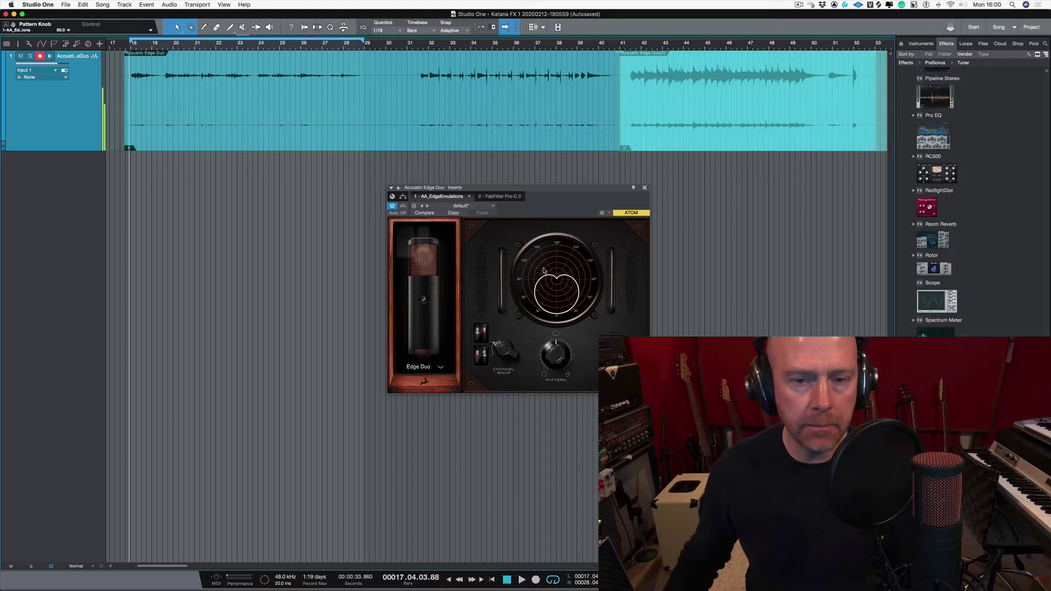
Play the acoustic track and sweep the Edge Duo's polar pattern to figure-8 (100) and back to cardioid (50).
key("space")
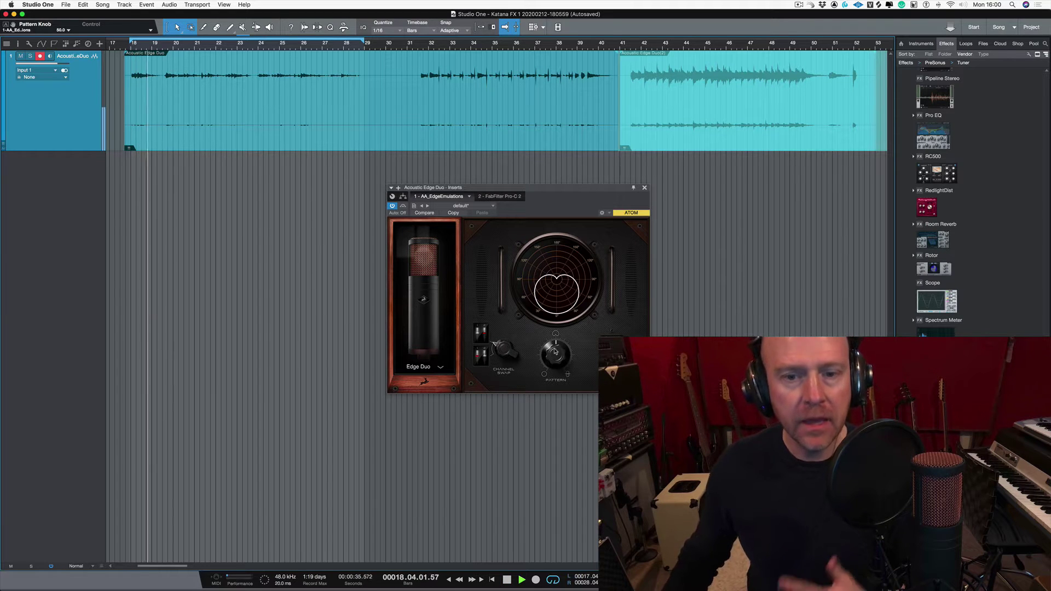
left_click_drag(555, 352, 553, 290)
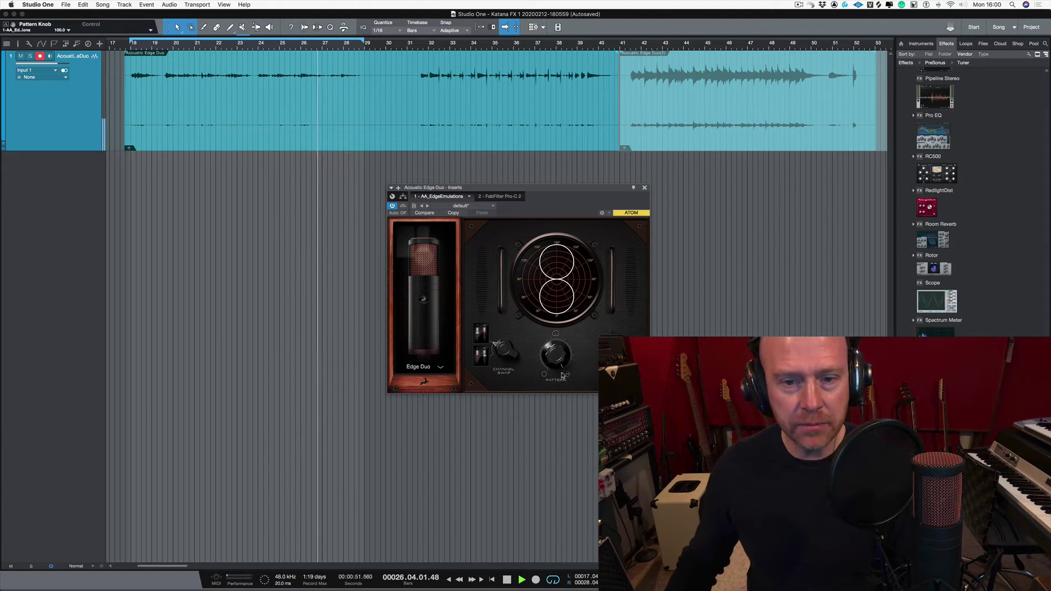
left_click_drag(564, 375, 558, 406)
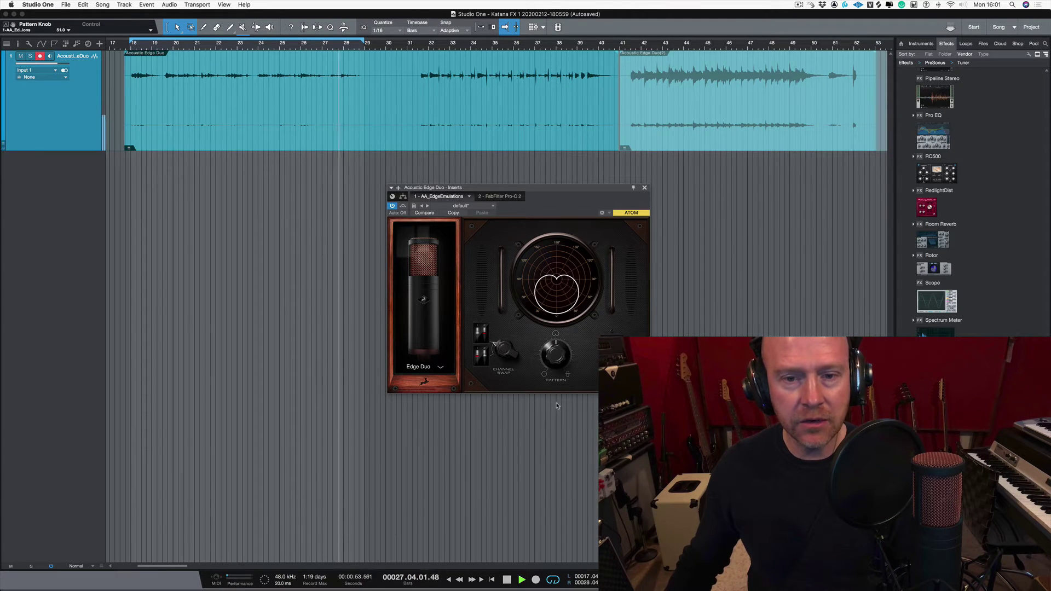
Switch the microphone emulation to Tokyo 800T and audition it with the polar pattern at cardioid (50).
left_click(436, 367)
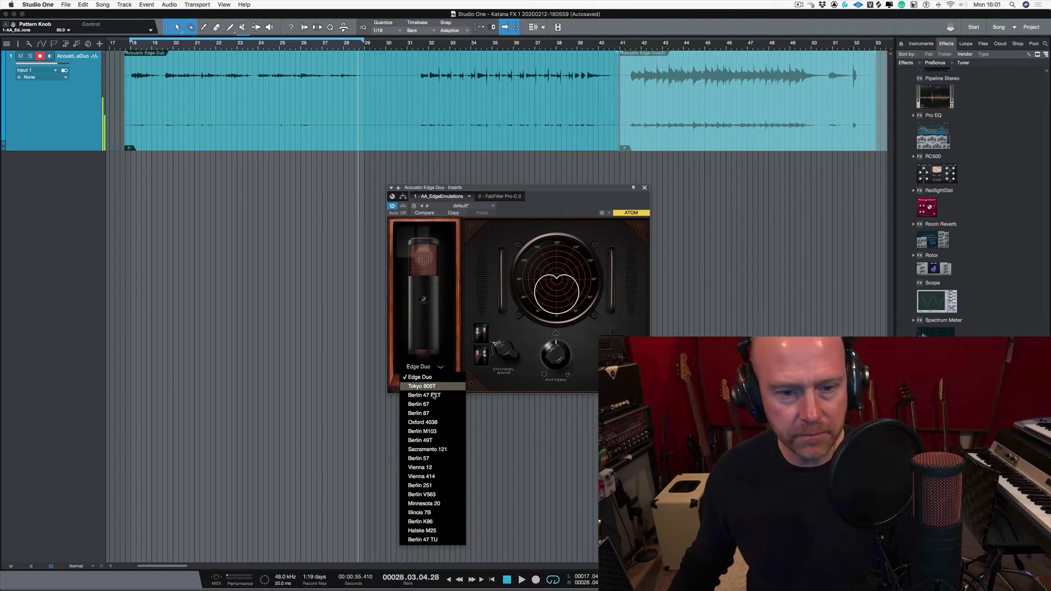
left_click(432, 386)
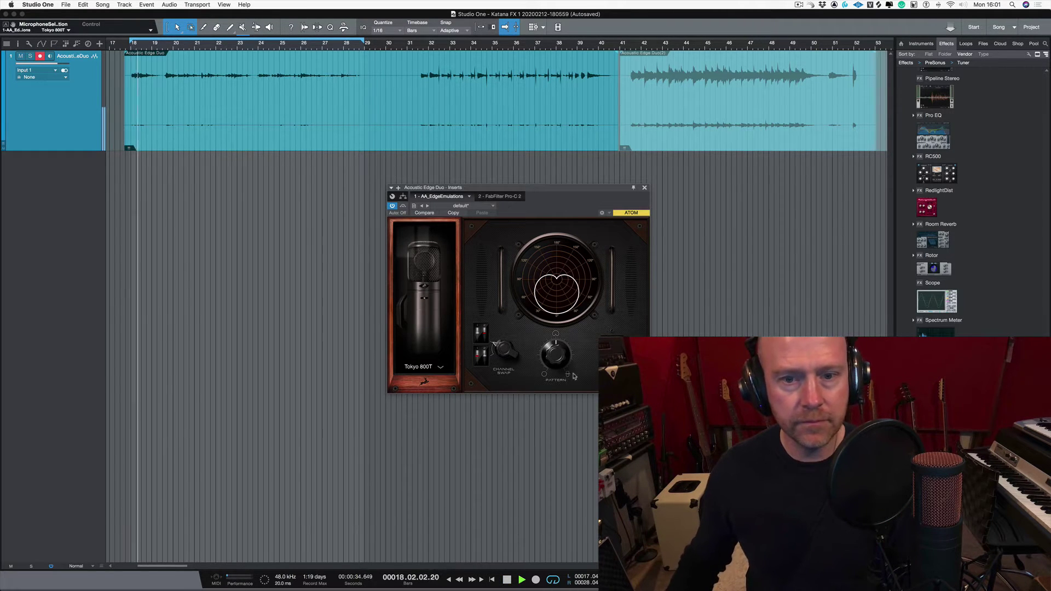
mouse_move(554, 359)
left_mouse_down()
mouse_move(553, 424)
mouse_move(554, 361)
left_mouse_up()
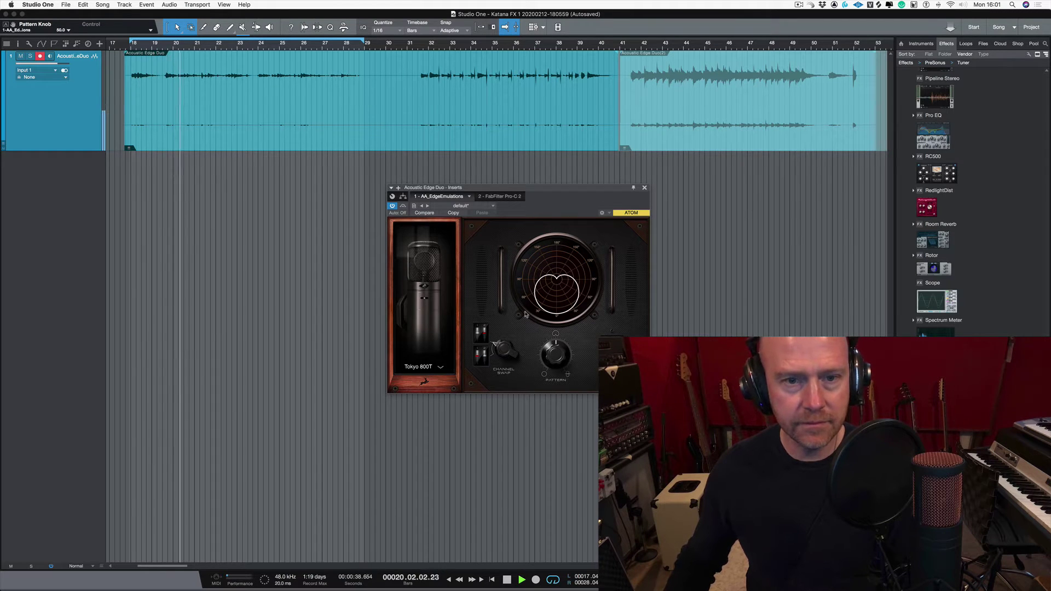
Audition the Berlin 47 FET emulation during playback, followed by the Berlin 67.
left_click(440, 368)
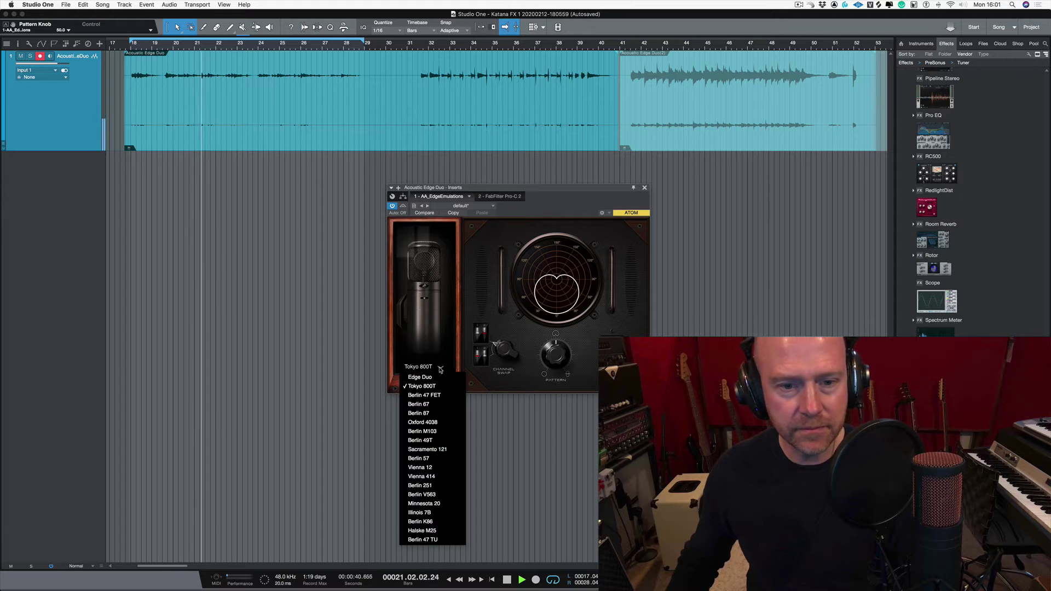
left_click(424, 395)
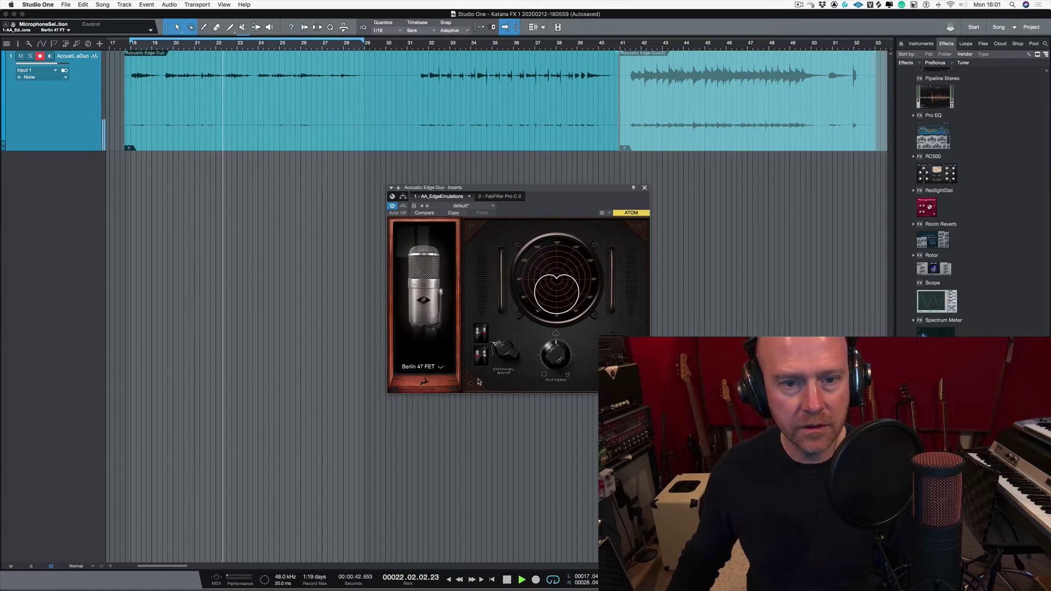
left_click(441, 369)
left_click(430, 404)
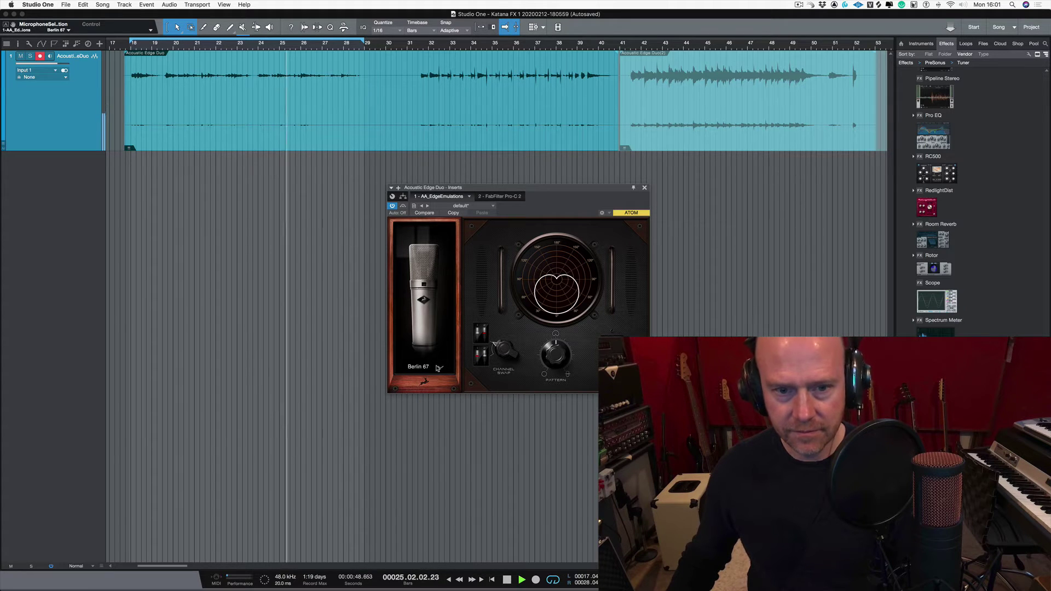
Audition the Berlin 87 emulation during playback, followed by the Berlin 251.
left_click(438, 368)
left_click(430, 415)
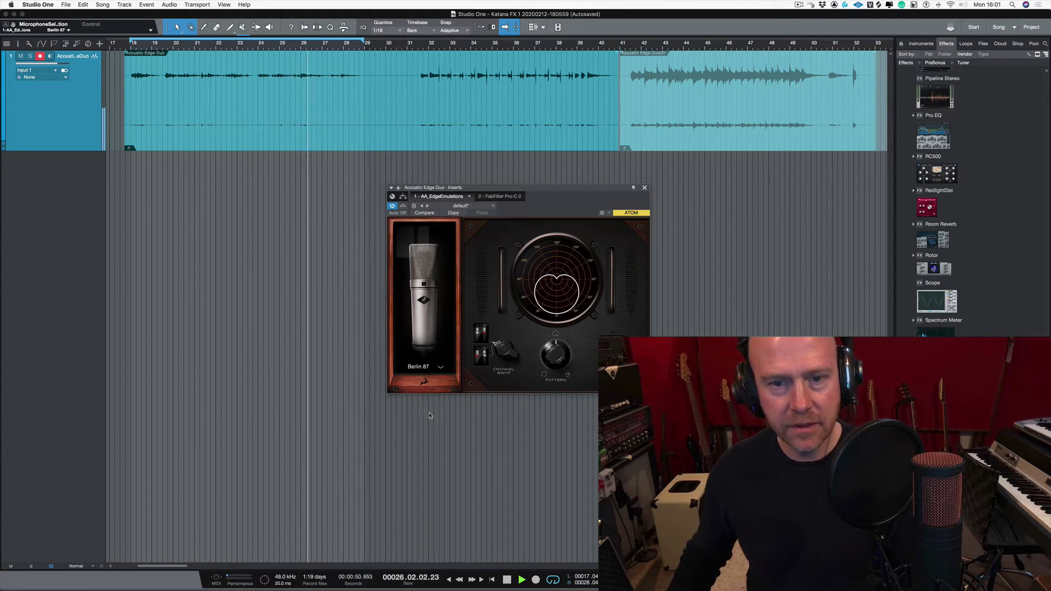
left_click(428, 370)
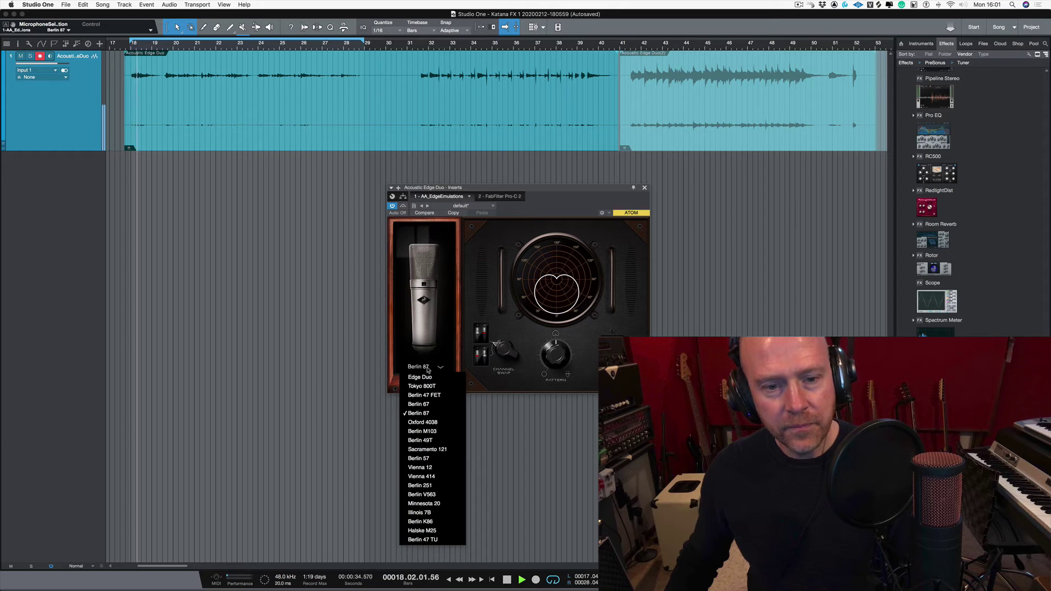
left_click(420, 485)
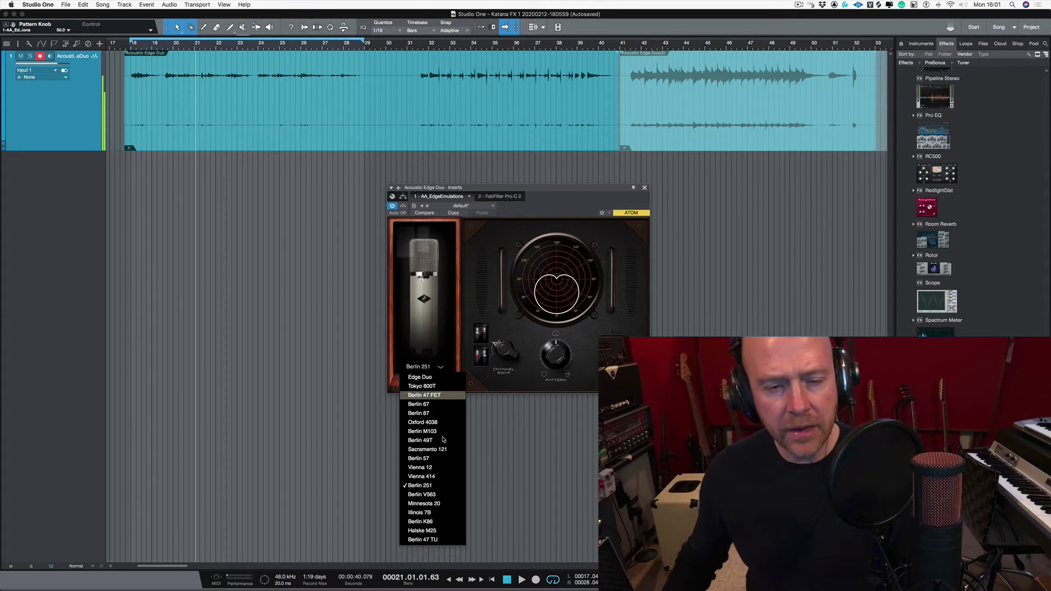
Select the Berlin 57 emulation, play the track while turning the polar pattern to omni (0), and stop playback.
left_click(439, 460)
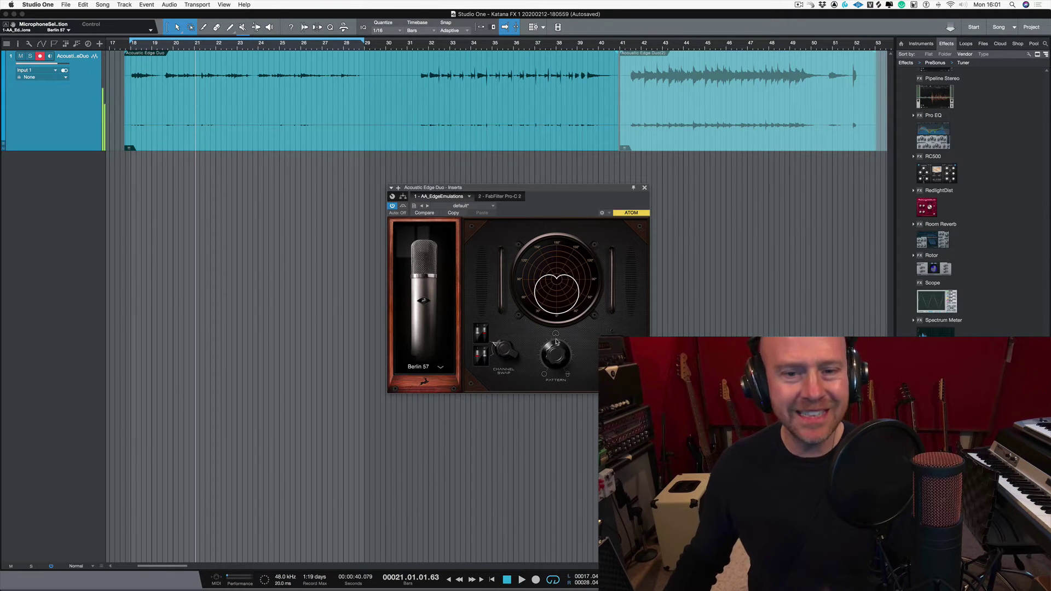
key("space")
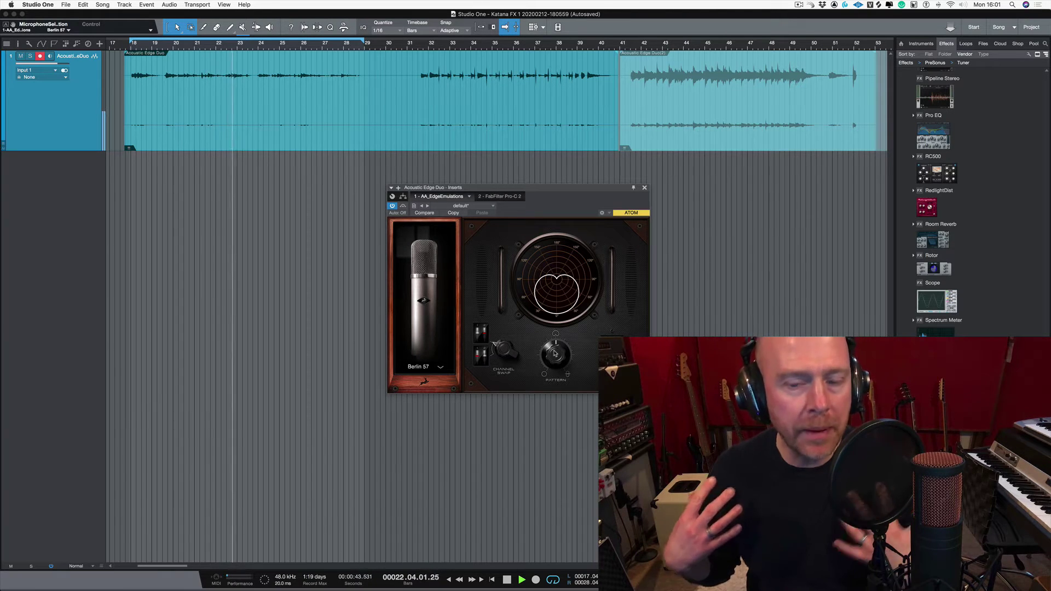
left_click_drag(554, 353, 555, 352)
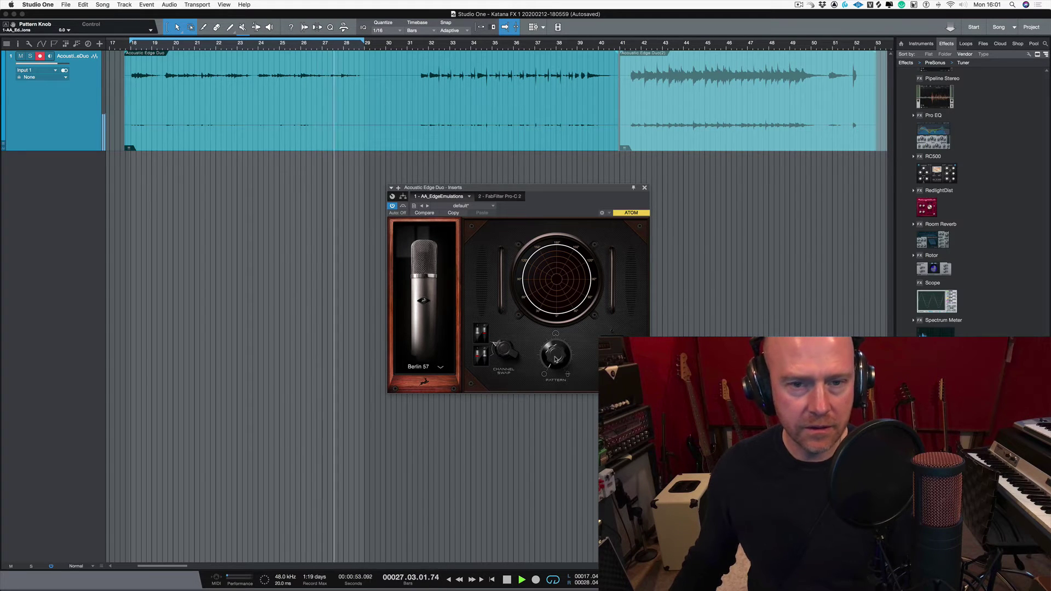
key("space")
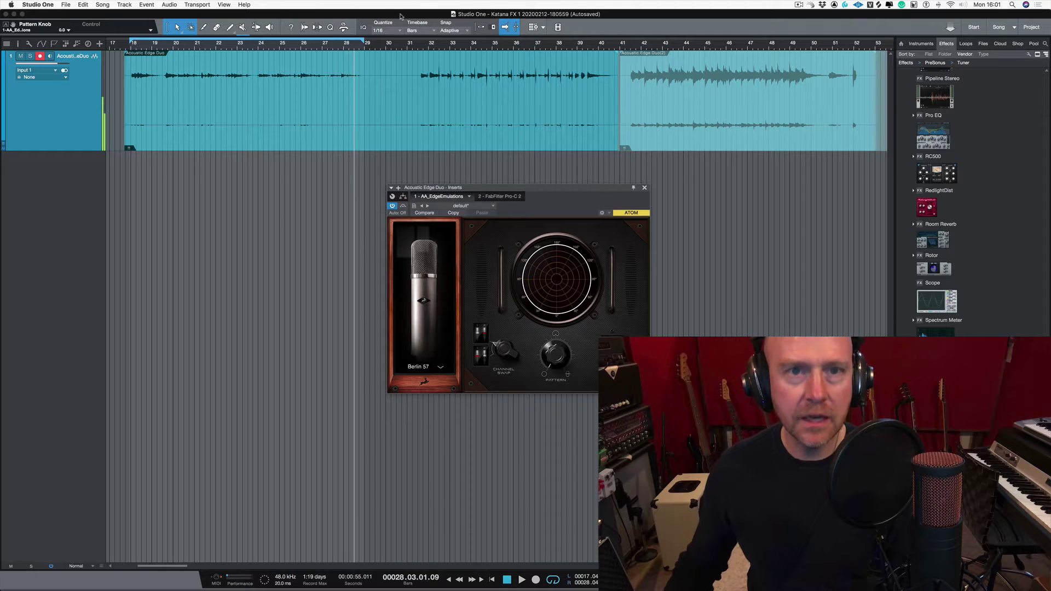
Loop the section from about bar 31 to bar 40 and compare Berlin 57's cardioid and omni patterns on it.
left_click_drag(419, 42, 613, 42)
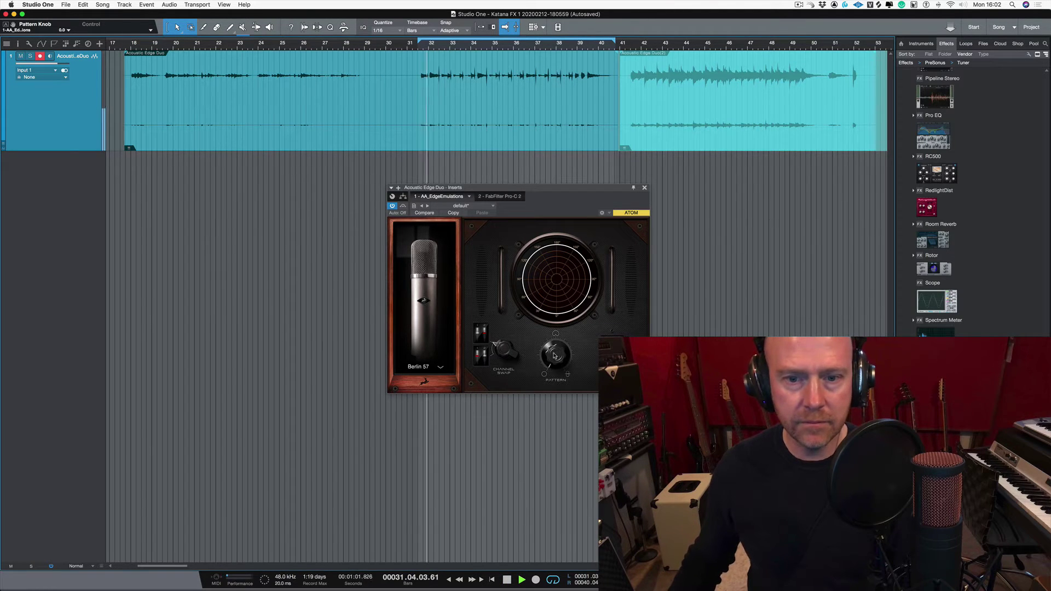
left_click_drag(553, 360, 549, 321)
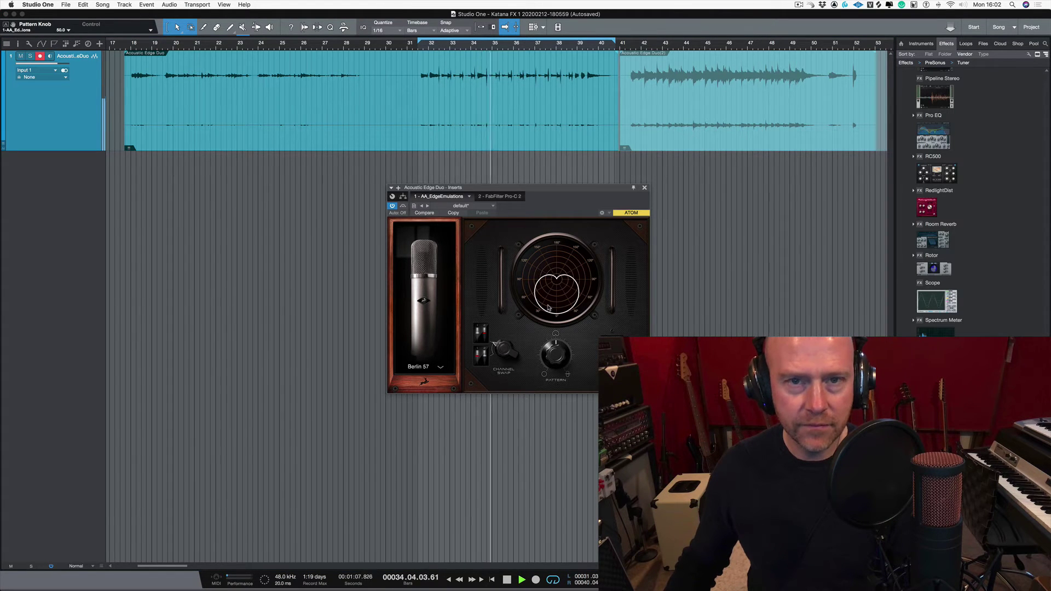
key("space")
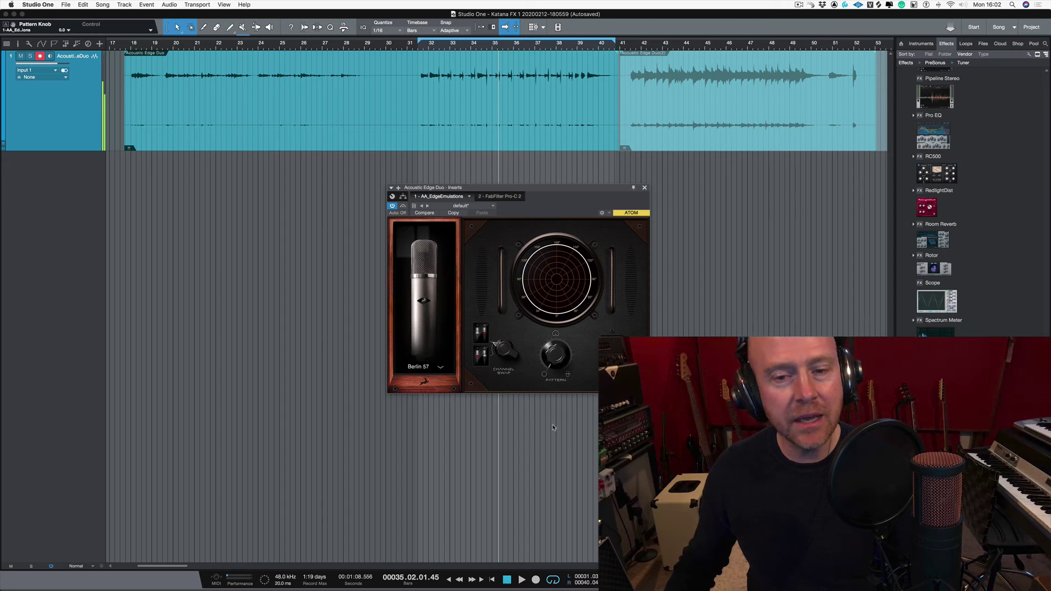
Replay the loop from its start, alternating Berlin 57's polar pattern between omni and cardioid and ending on cardioid (50).
left_click(421, 47)
key("space")
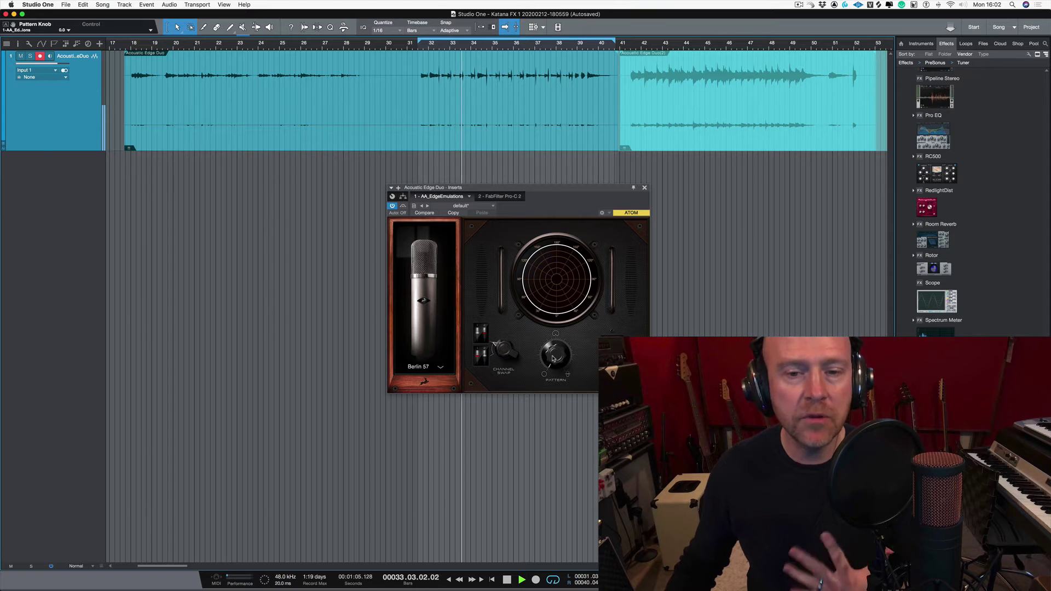
left_click(553, 357)
left_click_drag(553, 357, 552, 299)
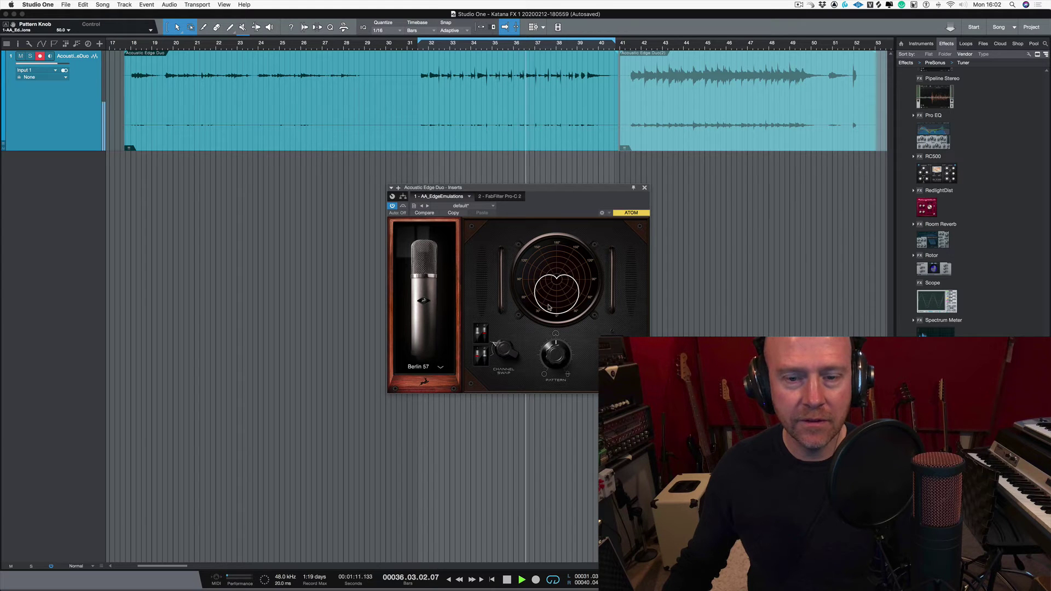
left_click_drag(552, 353, 550, 407)
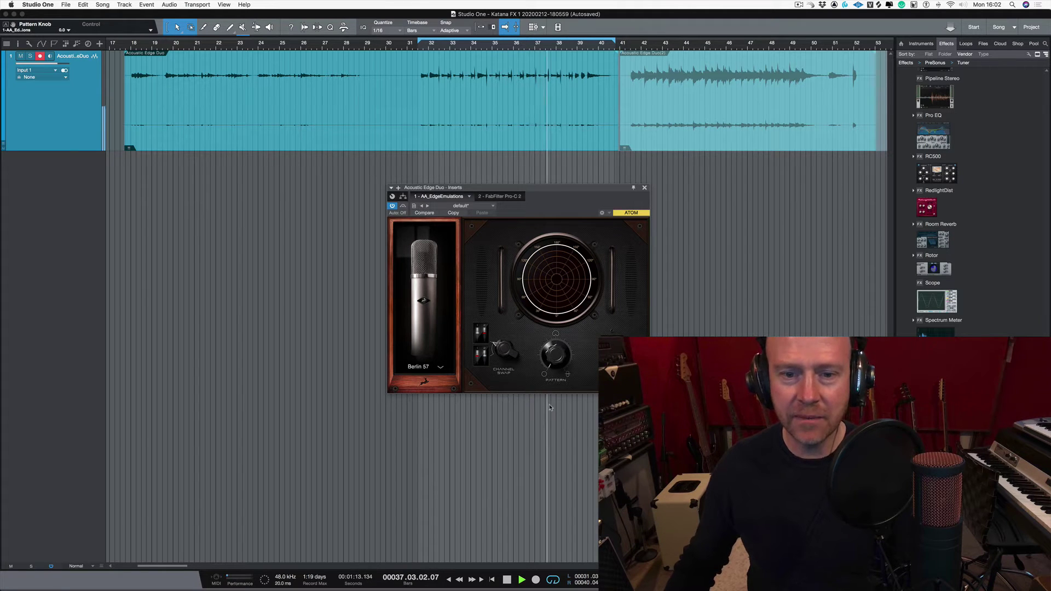
left_click_drag(554, 366, 551, 314)
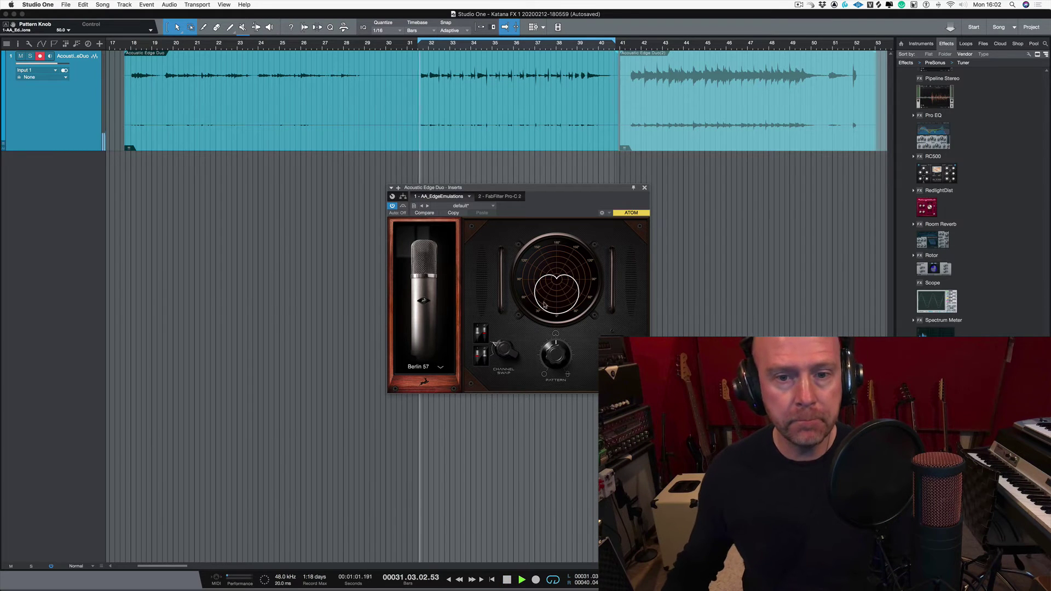
Switch to the Vienna 12 emulation, sweep its polar pattern from cardioid towards figure-8 (80), and stop playback.
left_click(441, 369)
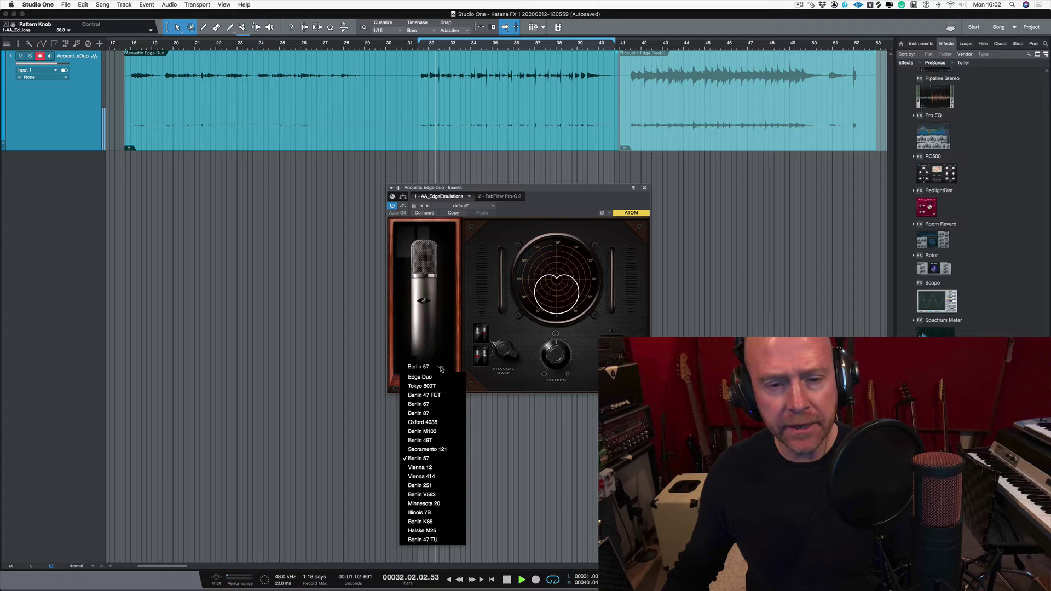
left_click(432, 469)
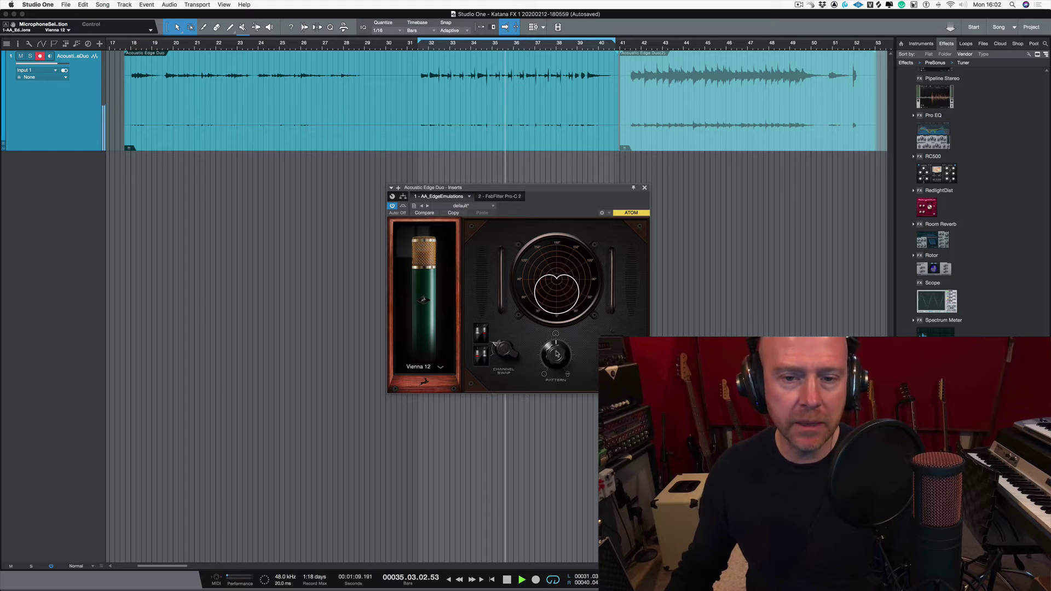
left_click_drag(554, 354, 544, 320)
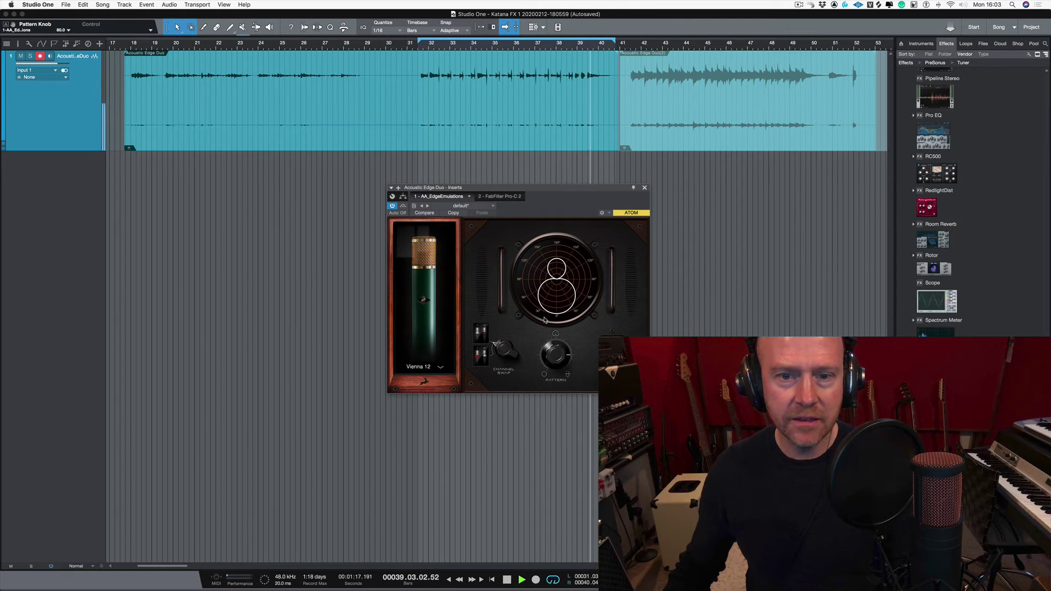
key("space")
Switch to the Vienna 414 emulation, replay the loop from its start, and sweep the polar pattern towards figure-8 (80).
left_click(441, 367)
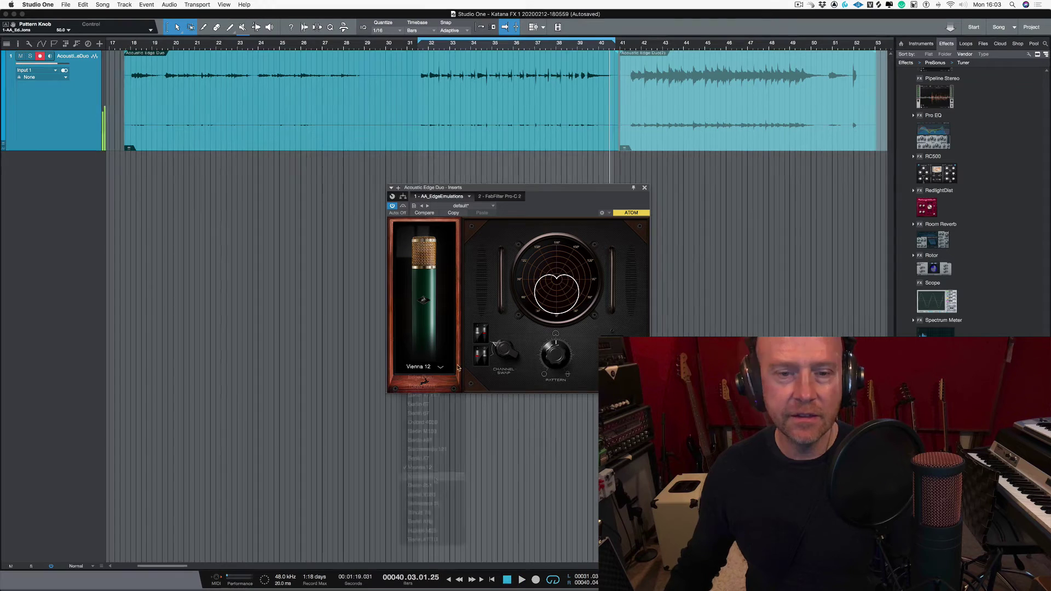
left_click(427, 417)
left_click(422, 46)
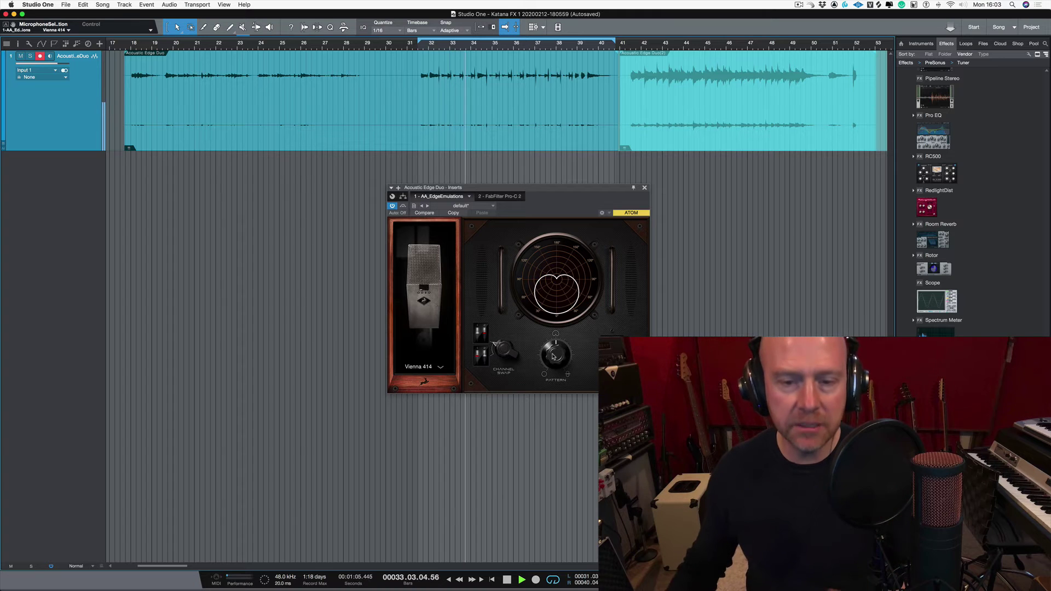
scroll(553, 357, "down", 4)
left_click_drag(553, 357, 545, 304)
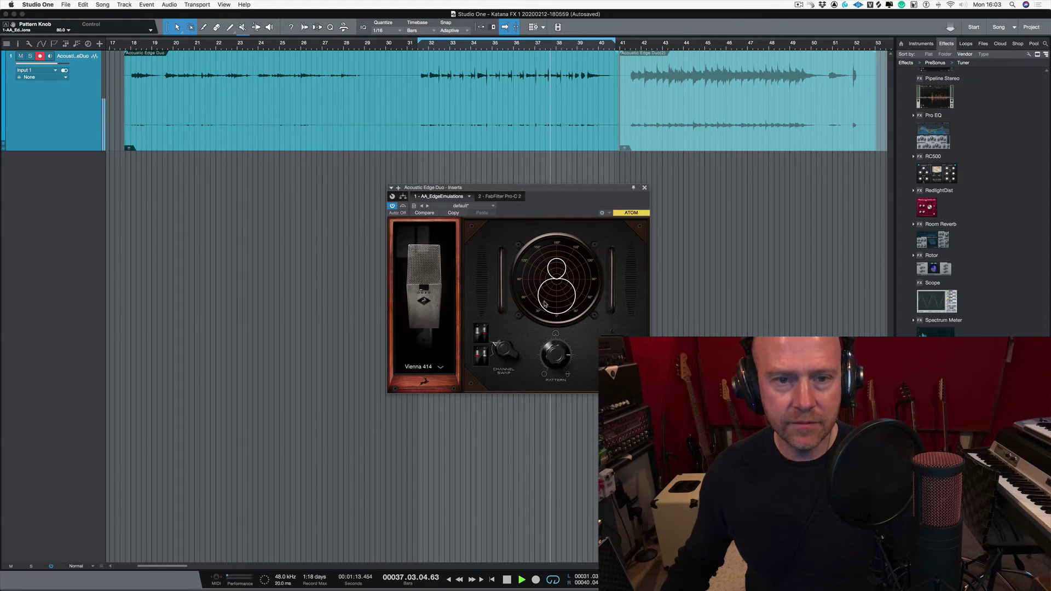
Switch to the Berlin V563 emulation and replay the looped section from its start.
left_click(428, 369)
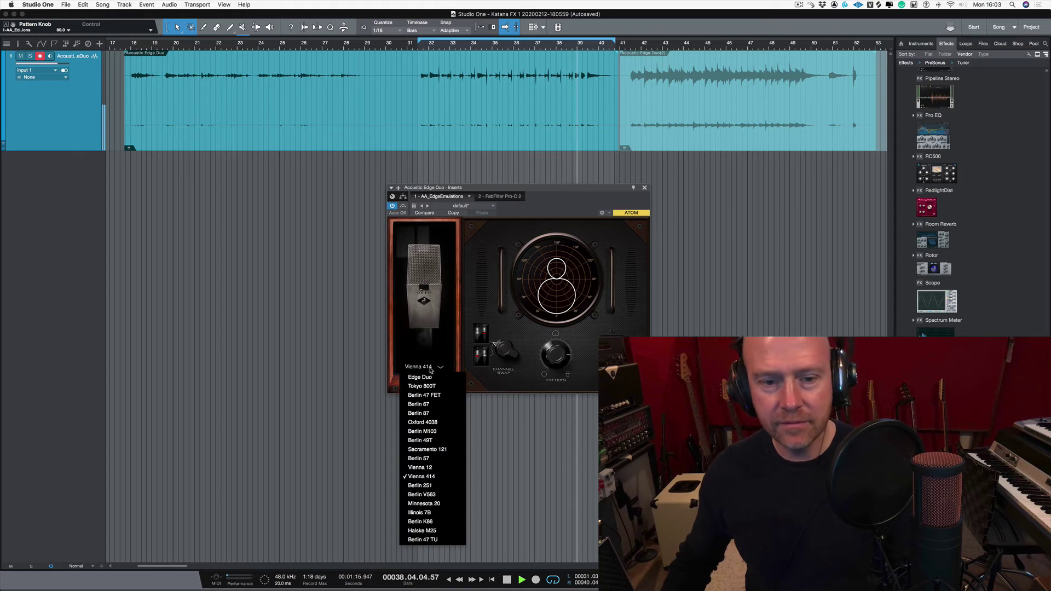
left_click(426, 495)
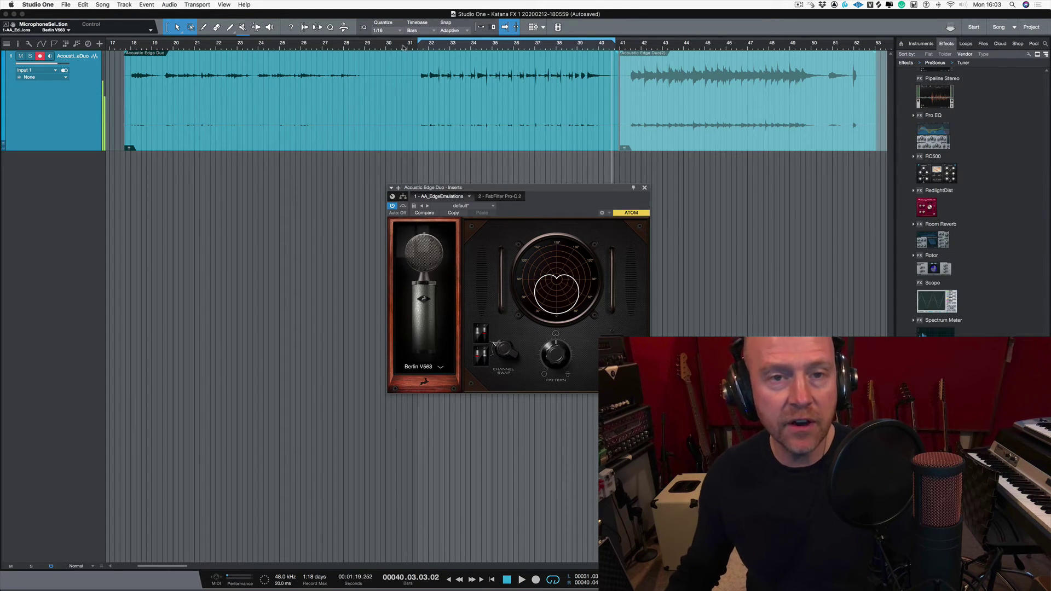
left_click(423, 48)
key("space")
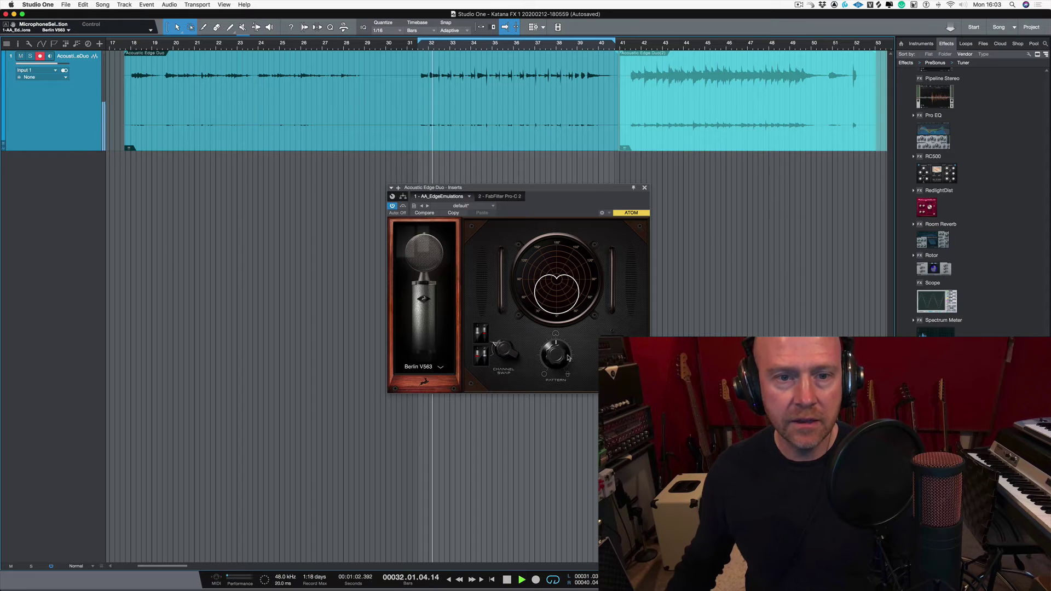
left_click(556, 343)
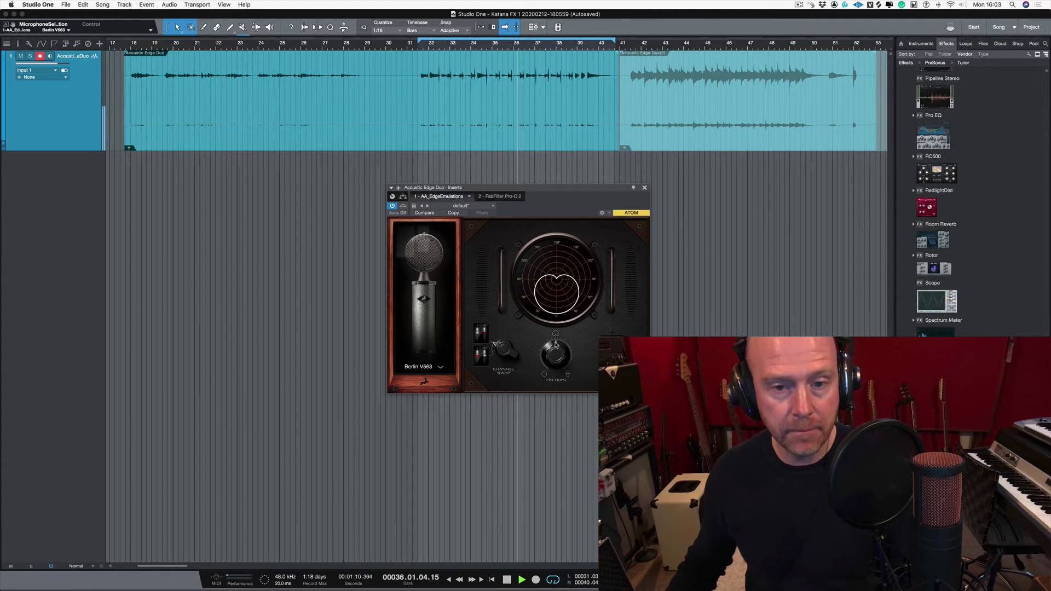
Switch to the Minnesota 20 emulation and set the loop range over the second guitar clip, from about bar 41 to bar 52.
left_click(437, 367)
left_click(438, 501)
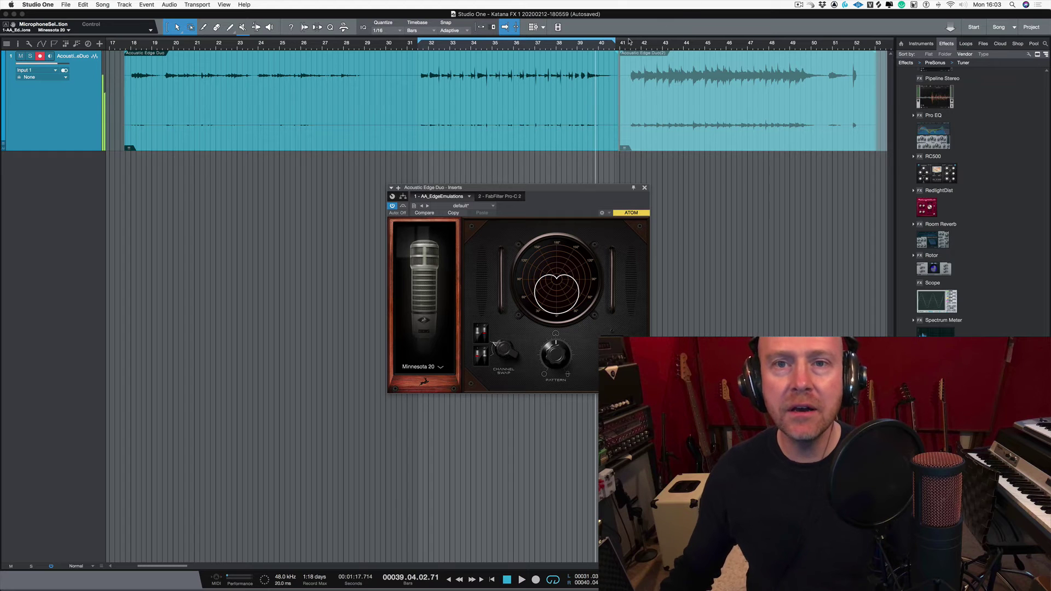
left_click_drag(629, 42, 833, 41)
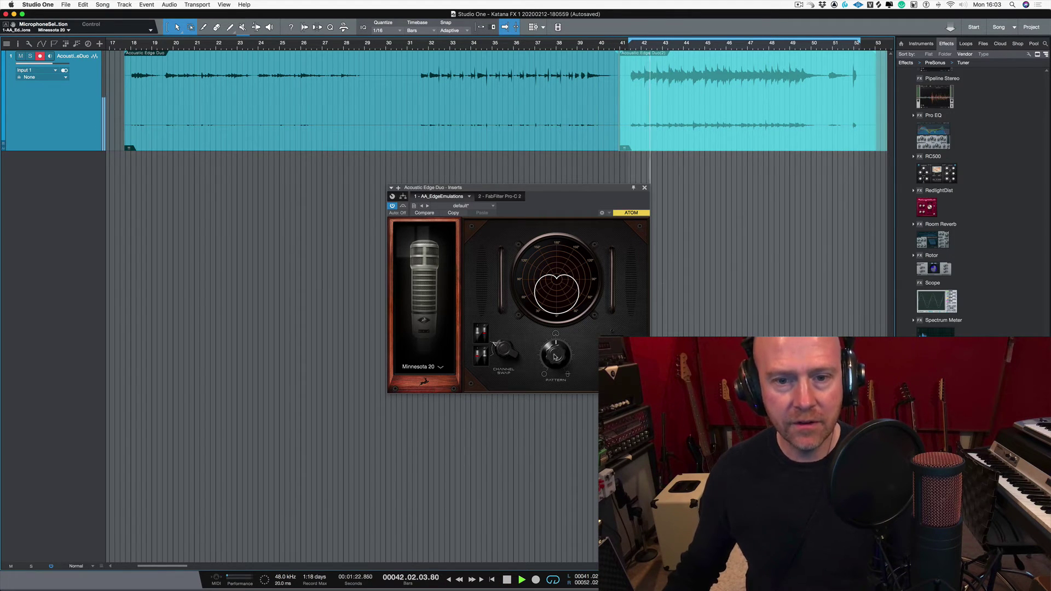
Audition the Illinois 7B, Berlin K86 and Tokyo 800T emulations in turn during playback, and stop playback on Tokyo 800T.
left_click(445, 368)
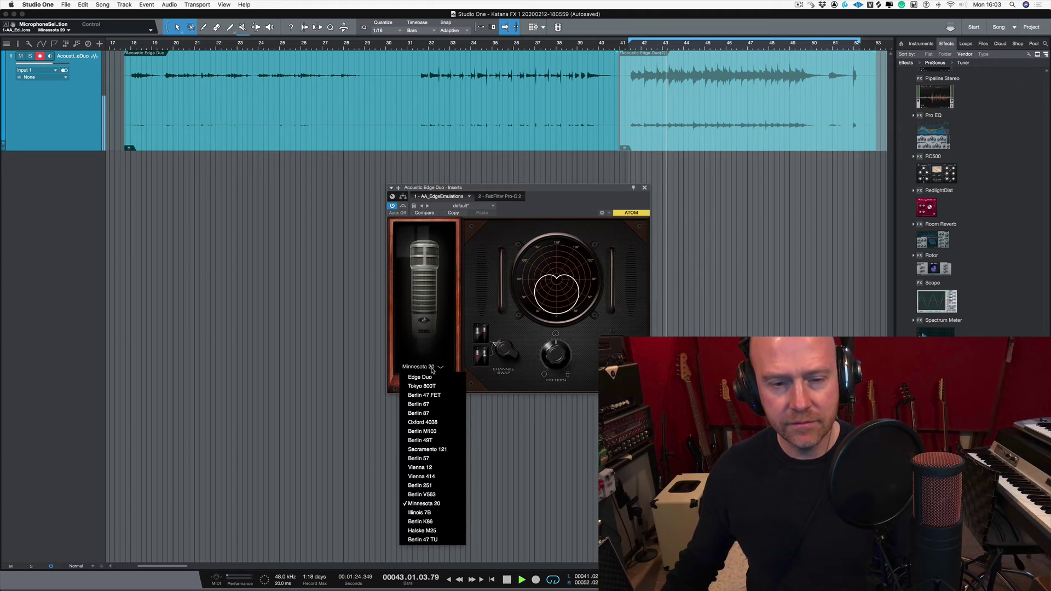
left_click(435, 504)
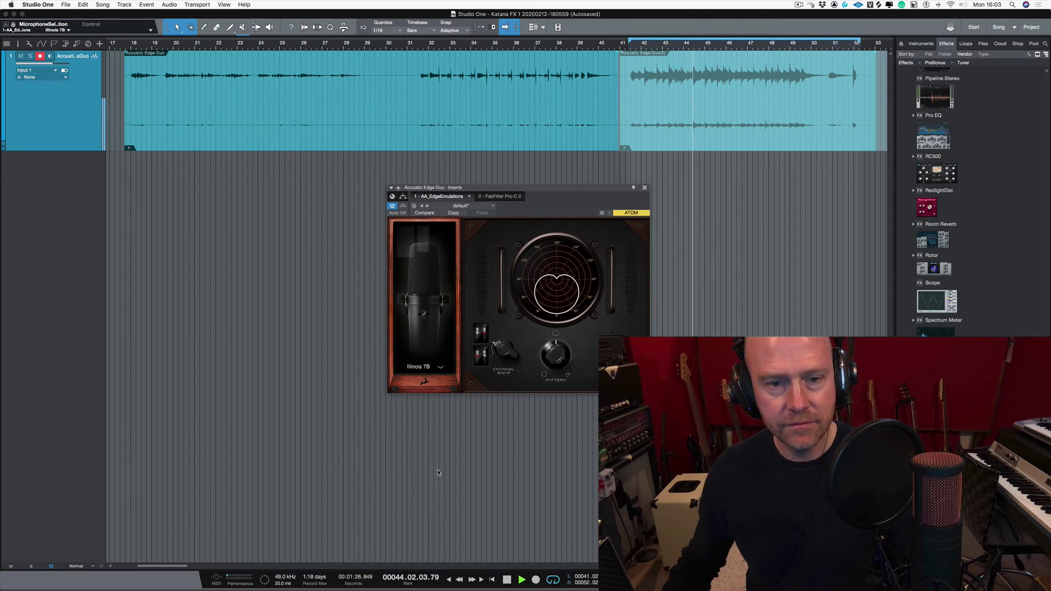
left_click(421, 368)
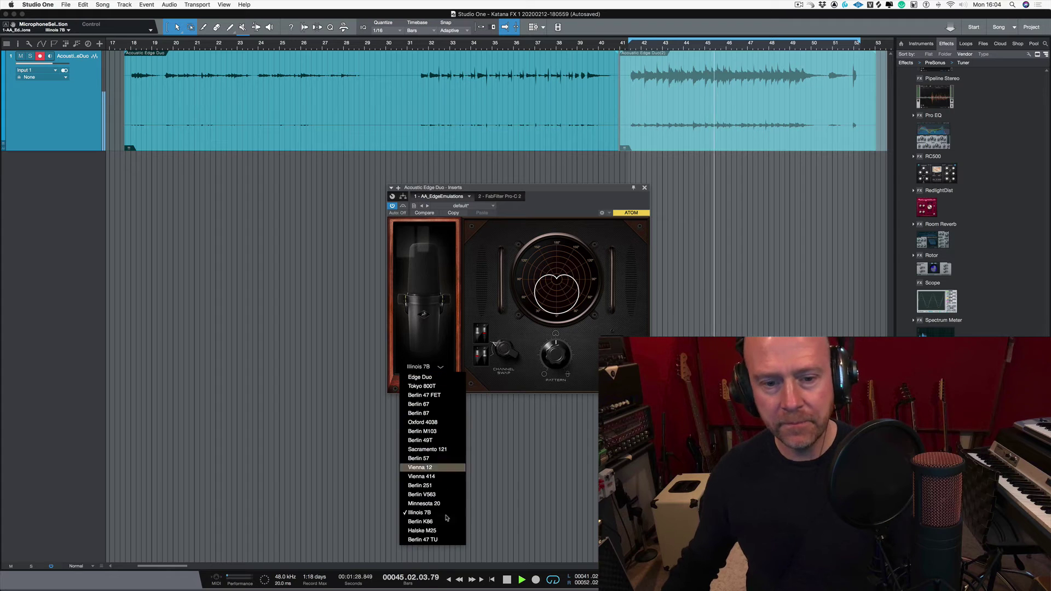
left_click(443, 525)
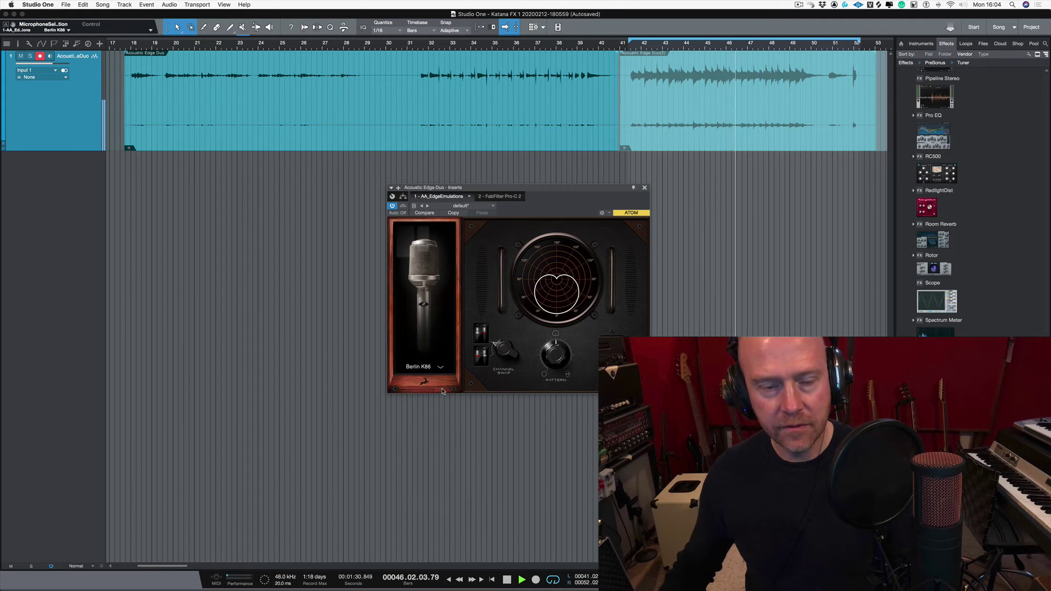
left_click(417, 368)
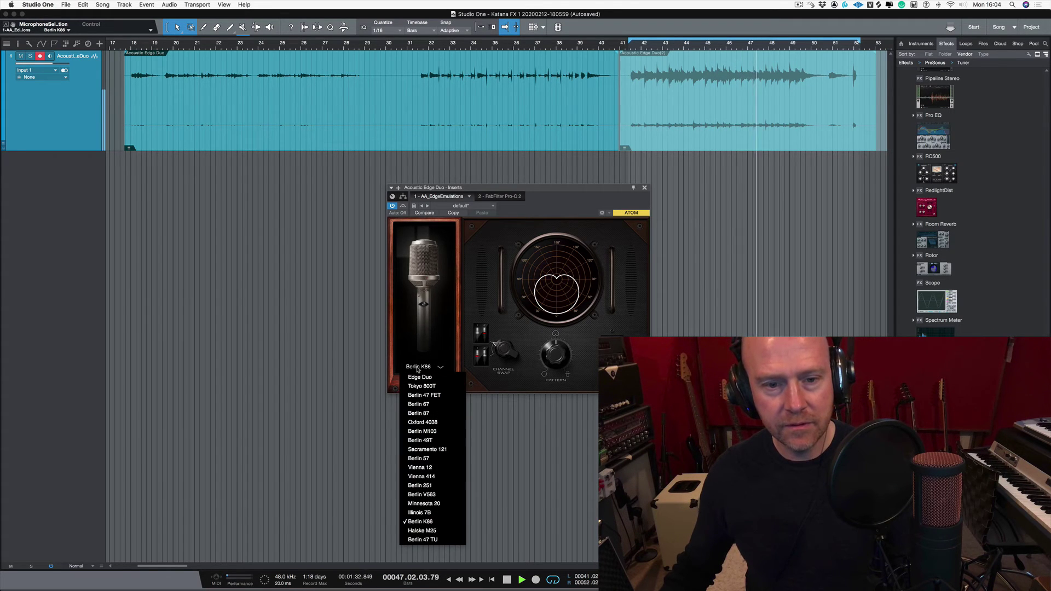
left_click(418, 387)
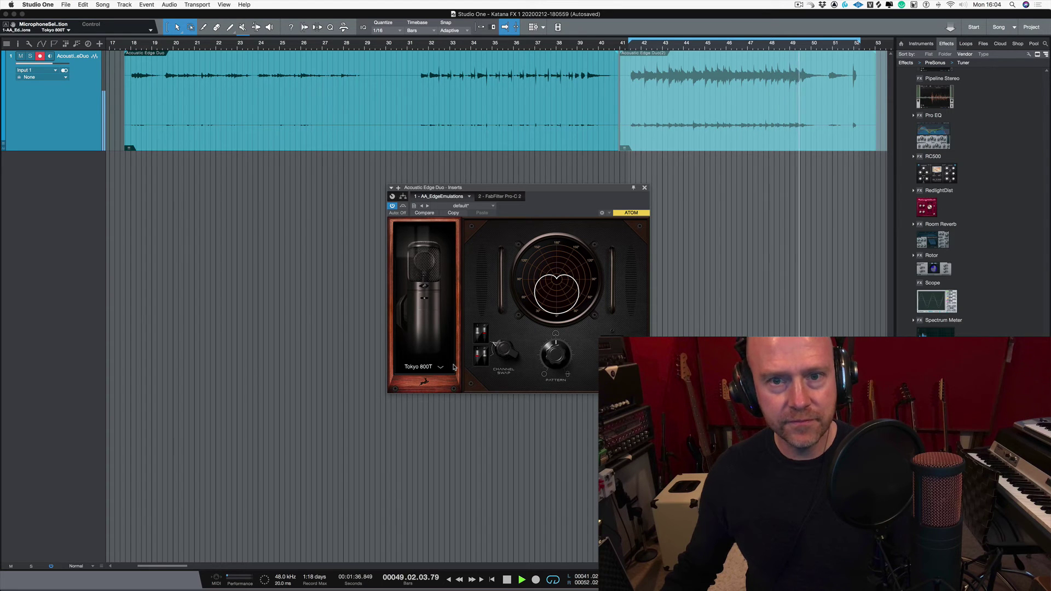
key("space")
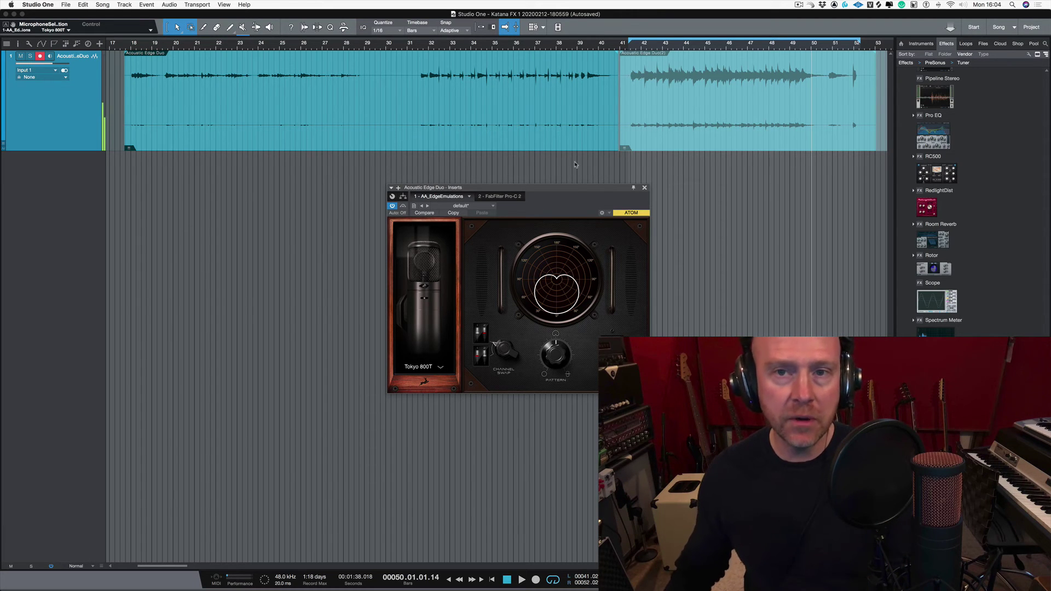
Replay the loop from its start, switch to the Berlin 87 emulation, and set its polar pattern to figure-8 (100).
left_click(630, 49)
key("space")
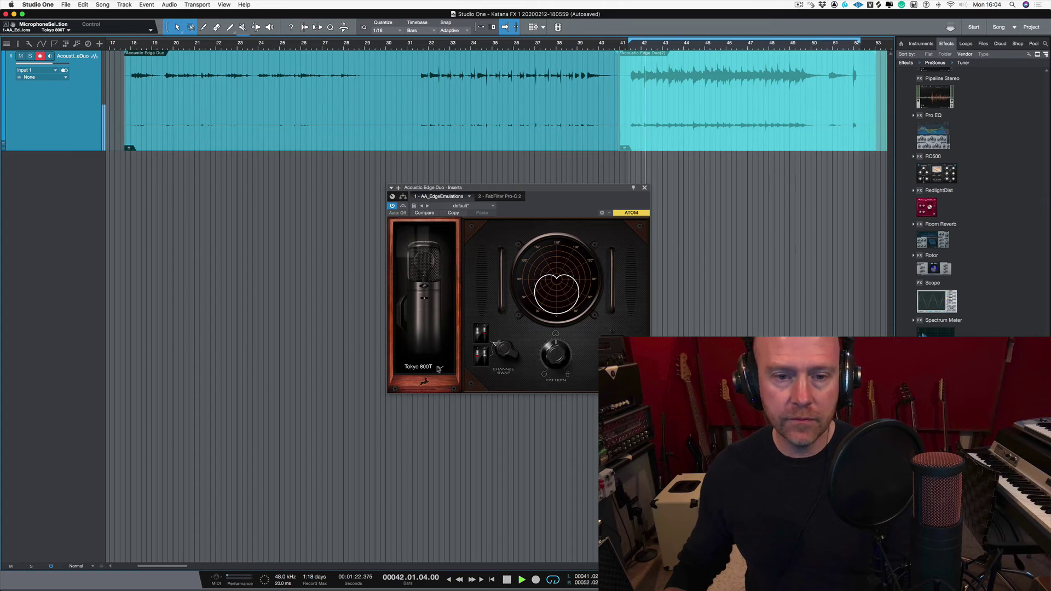
left_click(439, 369)
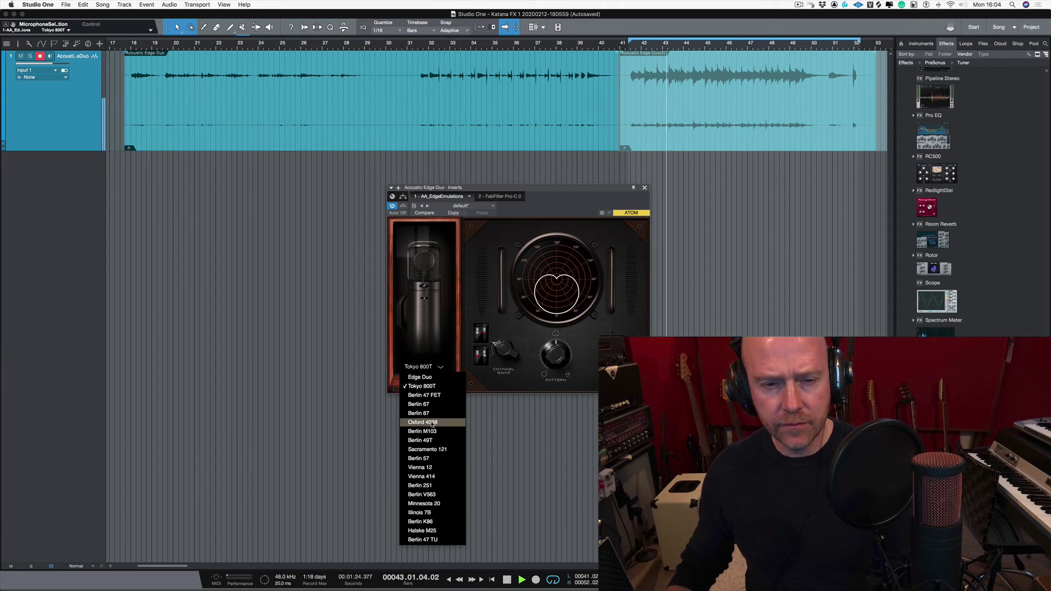
left_click(431, 415)
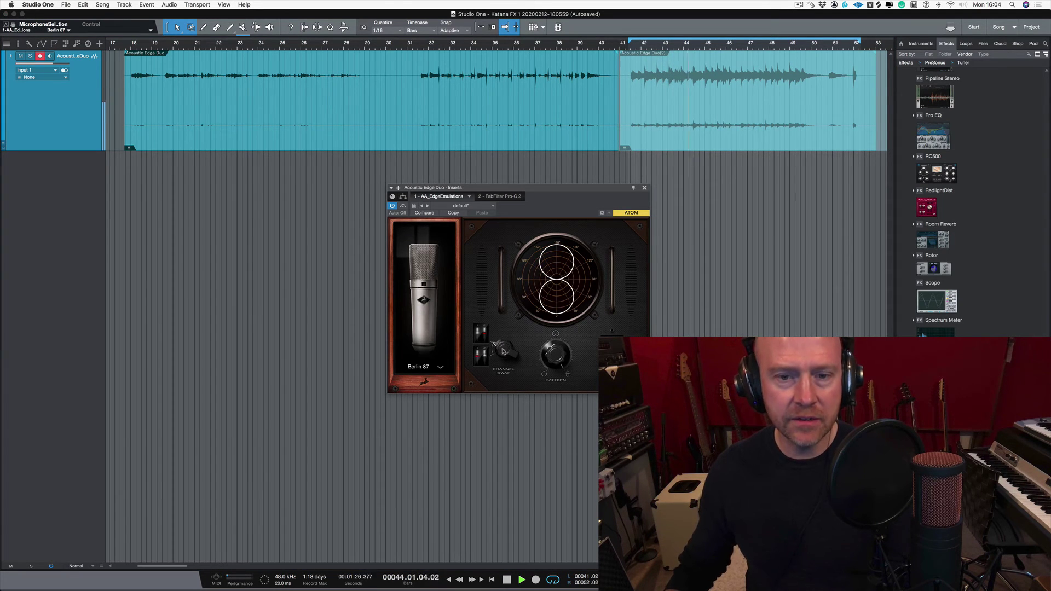
left_click_drag(542, 355, 545, 315)
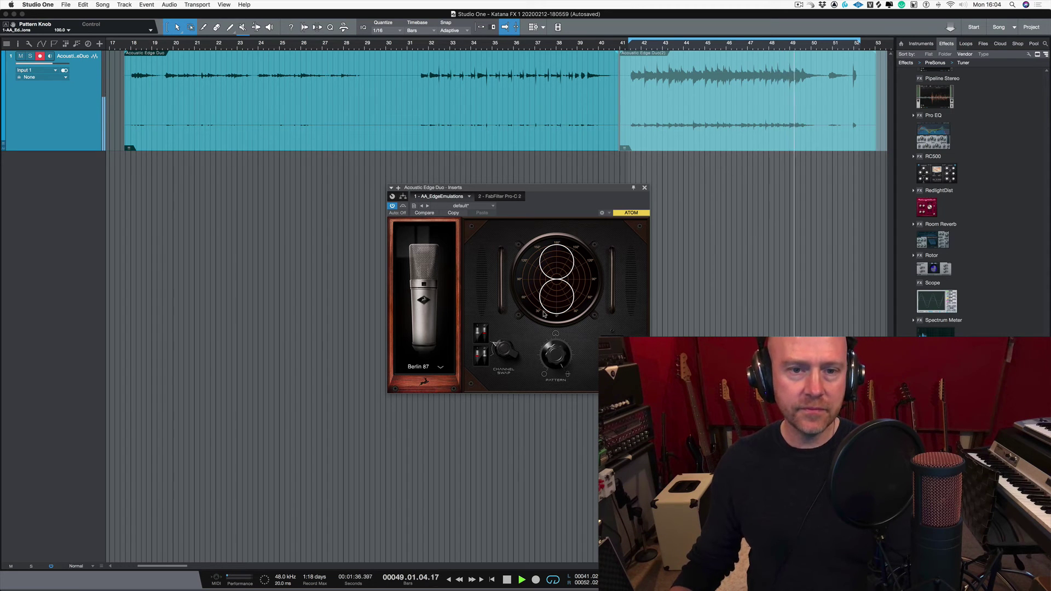
Switch to the Oxford 4038 emulation and replay the looped section from its start.
left_click(422, 368)
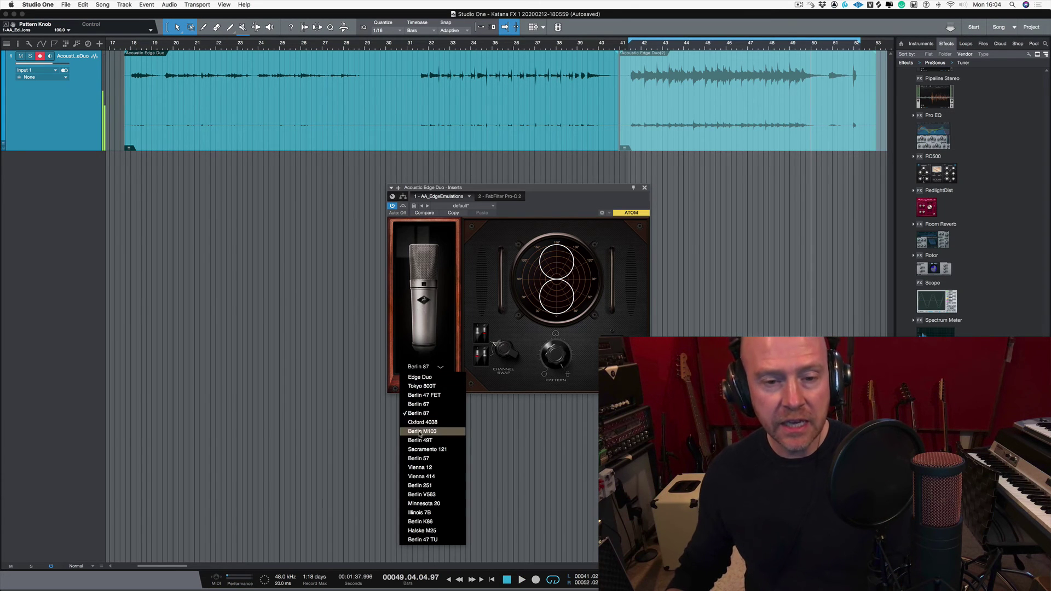
left_click(422, 422)
left_click(632, 48)
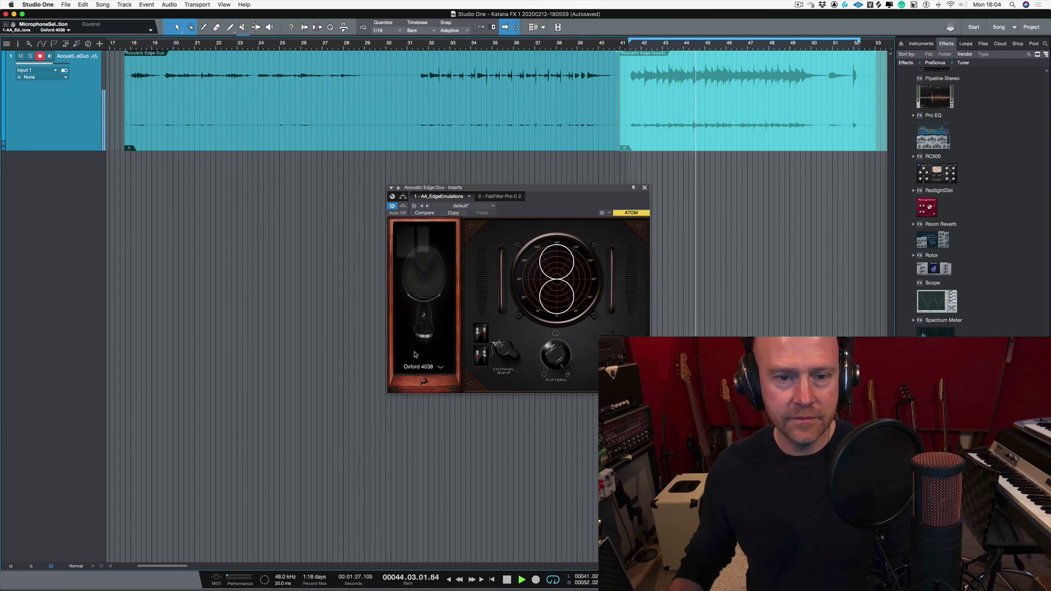
Switch to the Vienna 12 emulation during playback and set its polar pattern to cardioid (50).
left_click(426, 367)
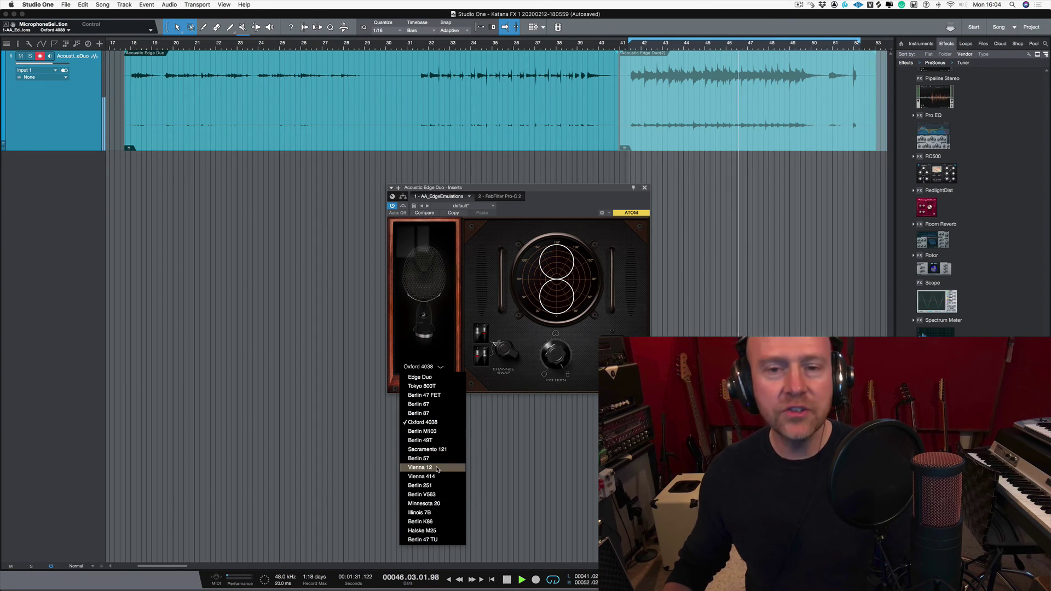
left_click(437, 468)
left_click_drag(555, 353, 552, 403)
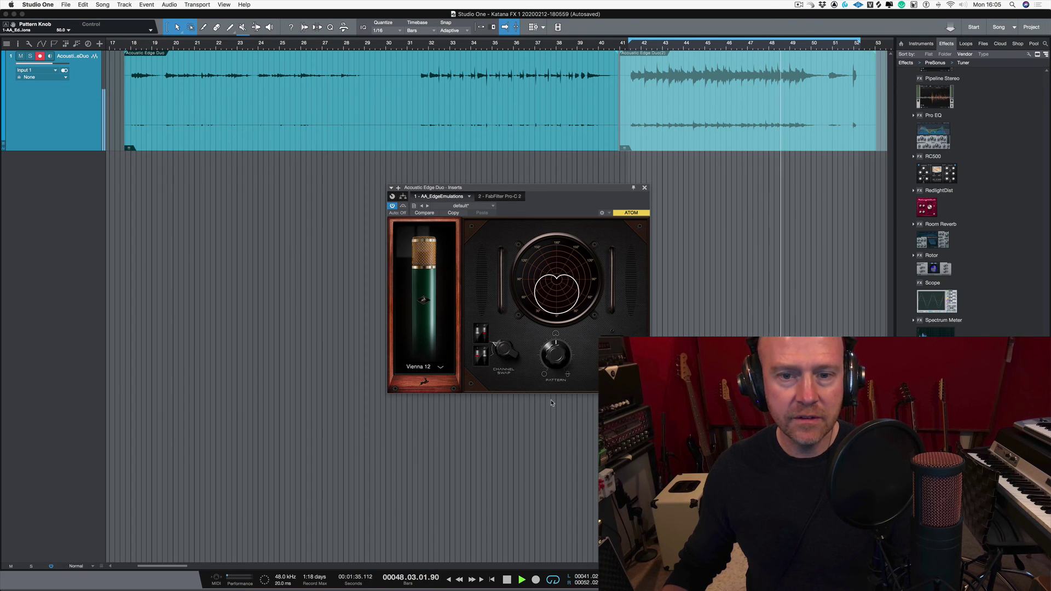